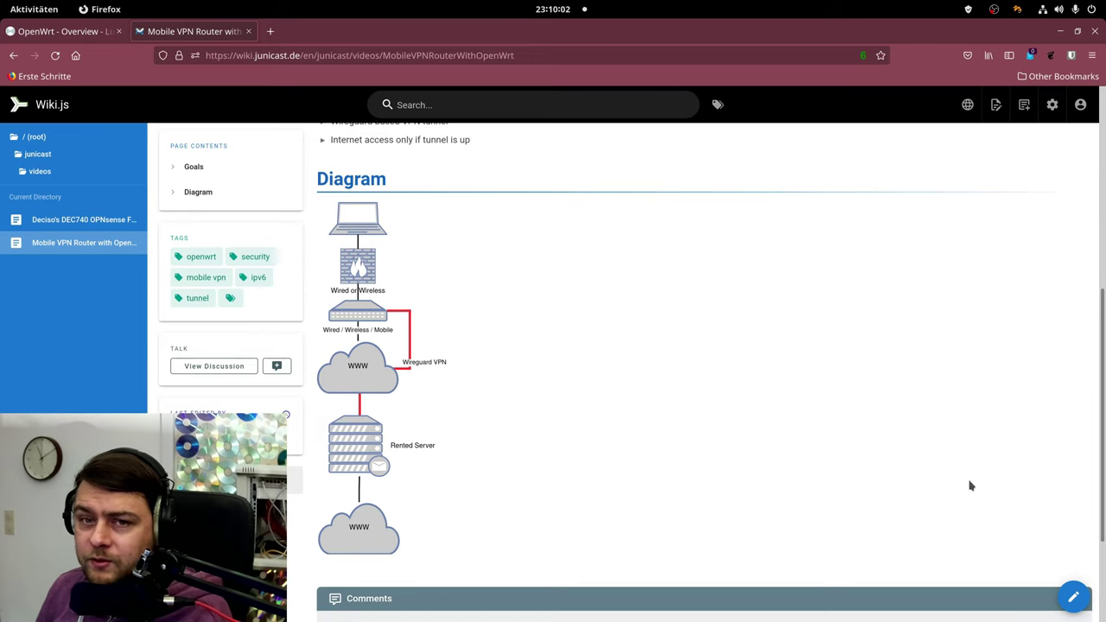
- Review the Goals and Diagram sections of the Mobile VPN Router with OpenWrt wiki page
scroll(1033, 509, "up", 5)
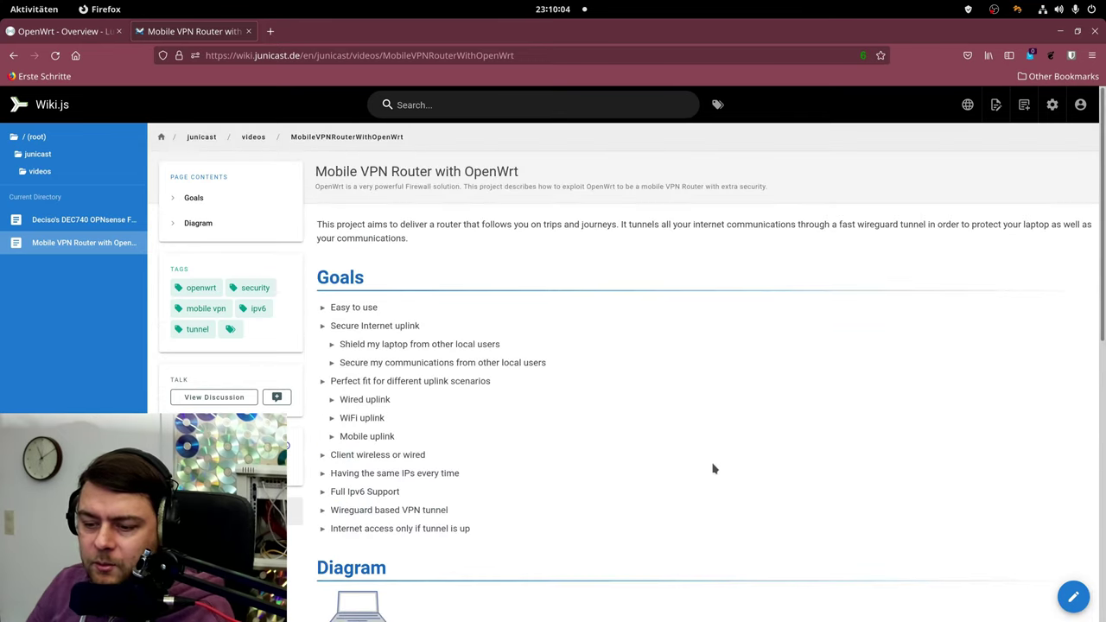
scroll(712, 468, "down", 1)
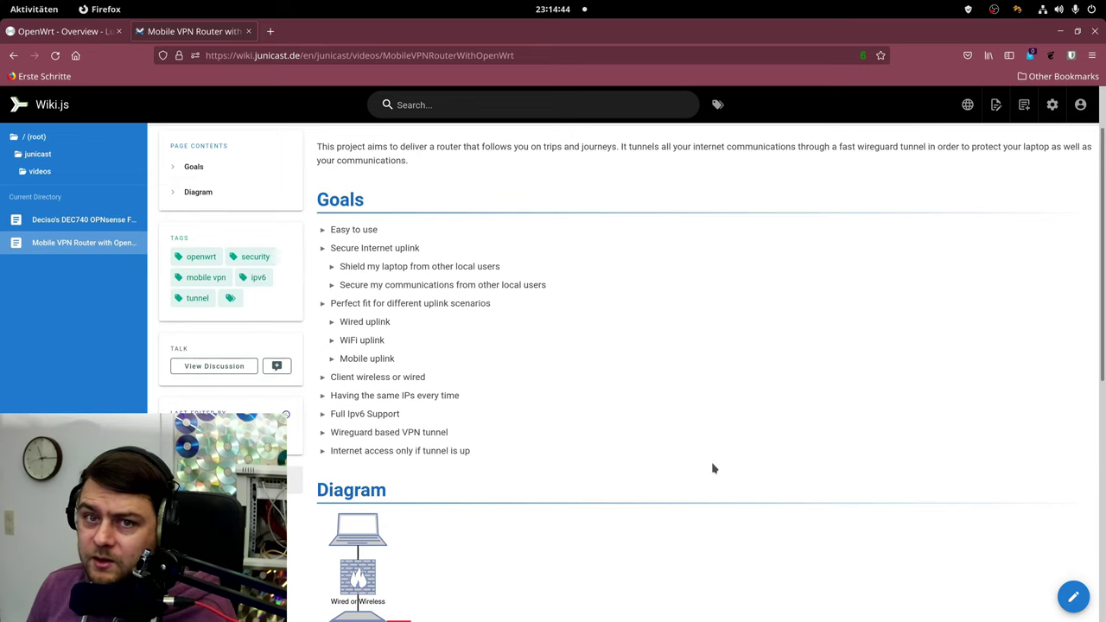
scroll(609, 200, "down", 3)
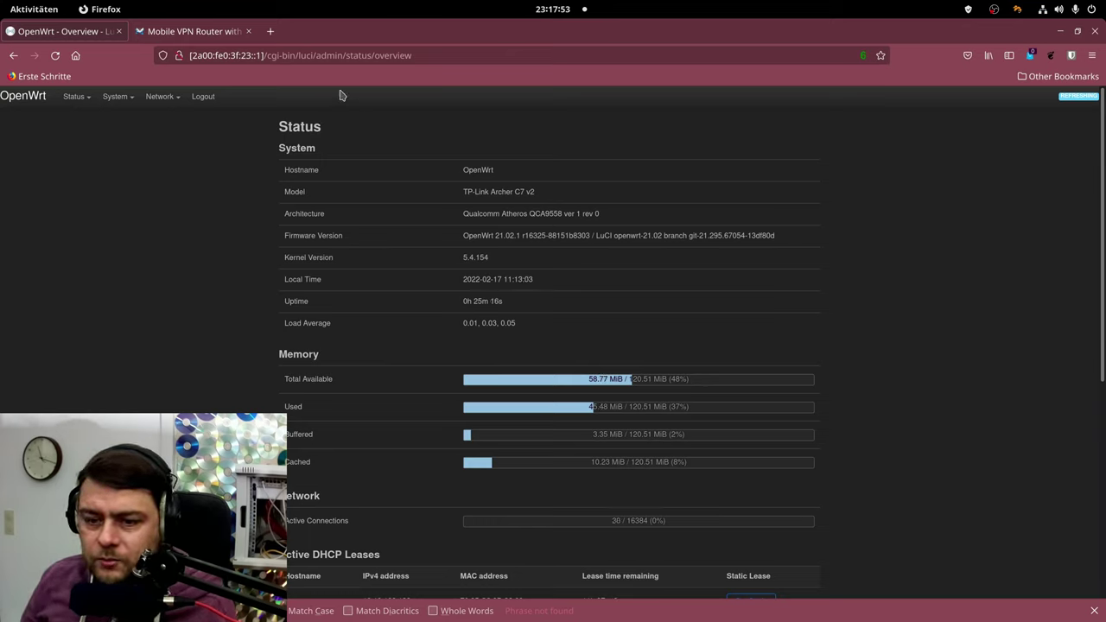
- Inspect the router's network interfaces and the br-wan bridge device configuration, leaving its settings unsaved and returning to the interface list
mouse_move(160, 95)
left_click(180, 124)
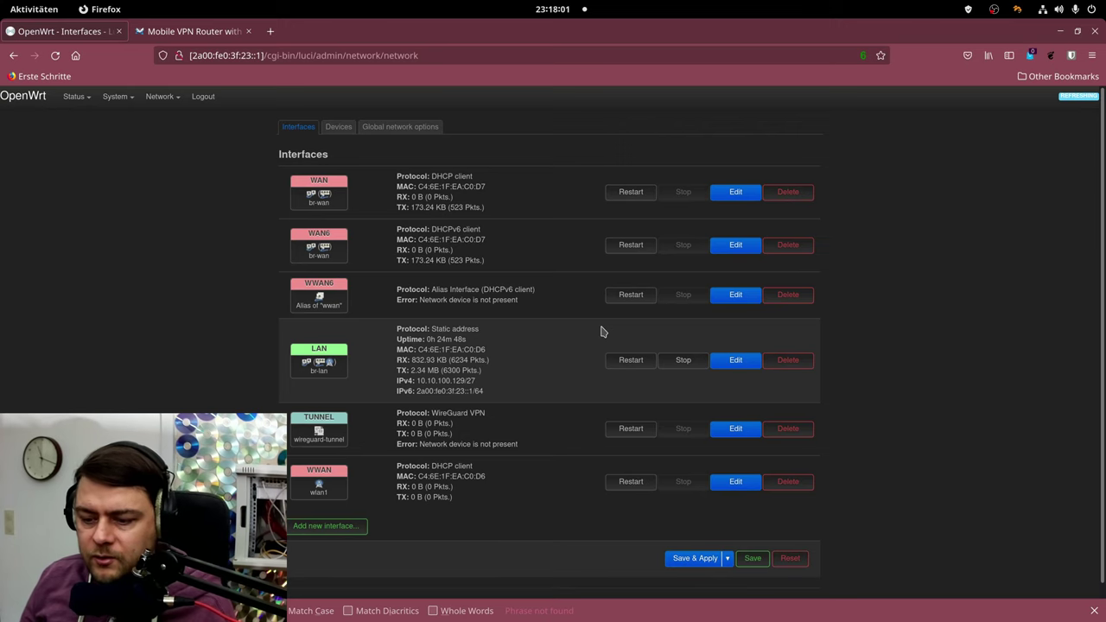
left_click(336, 126)
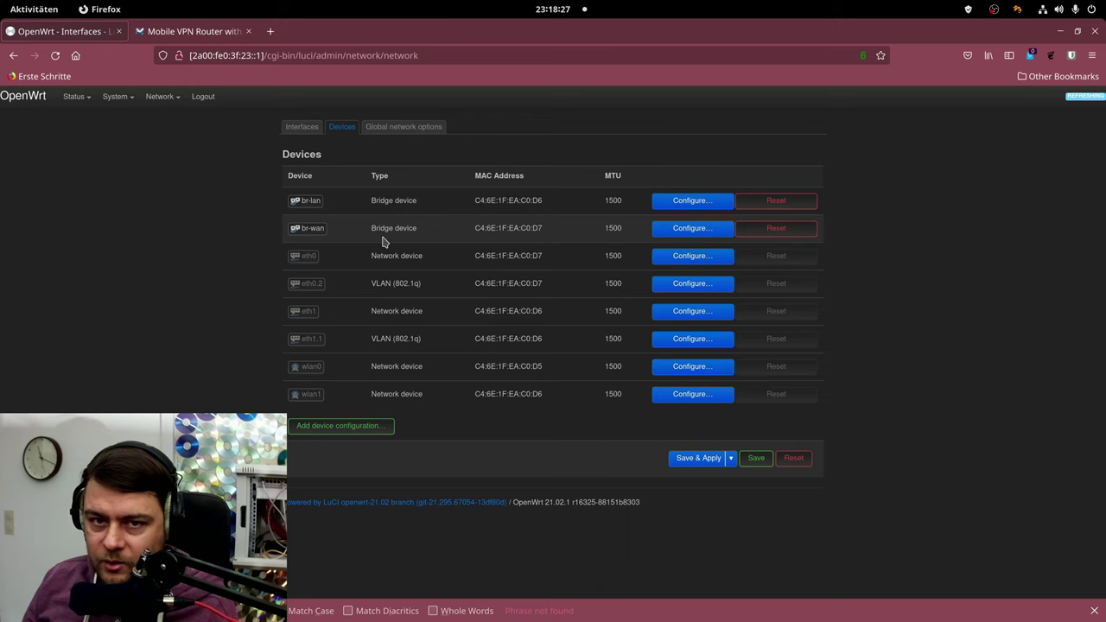
left_click(667, 228)
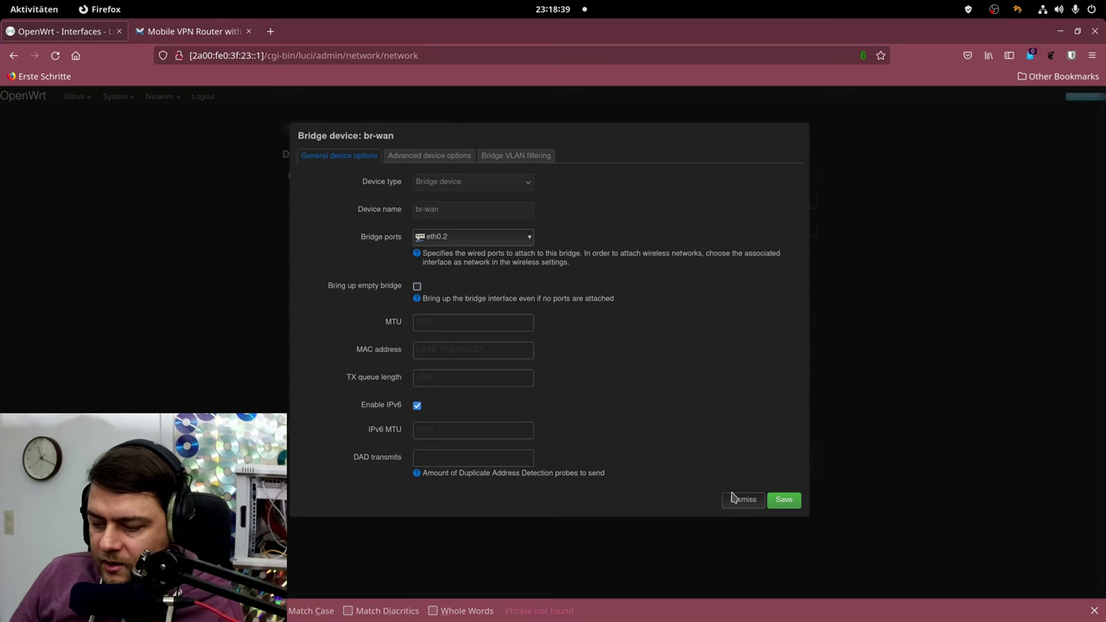
left_click(741, 499)
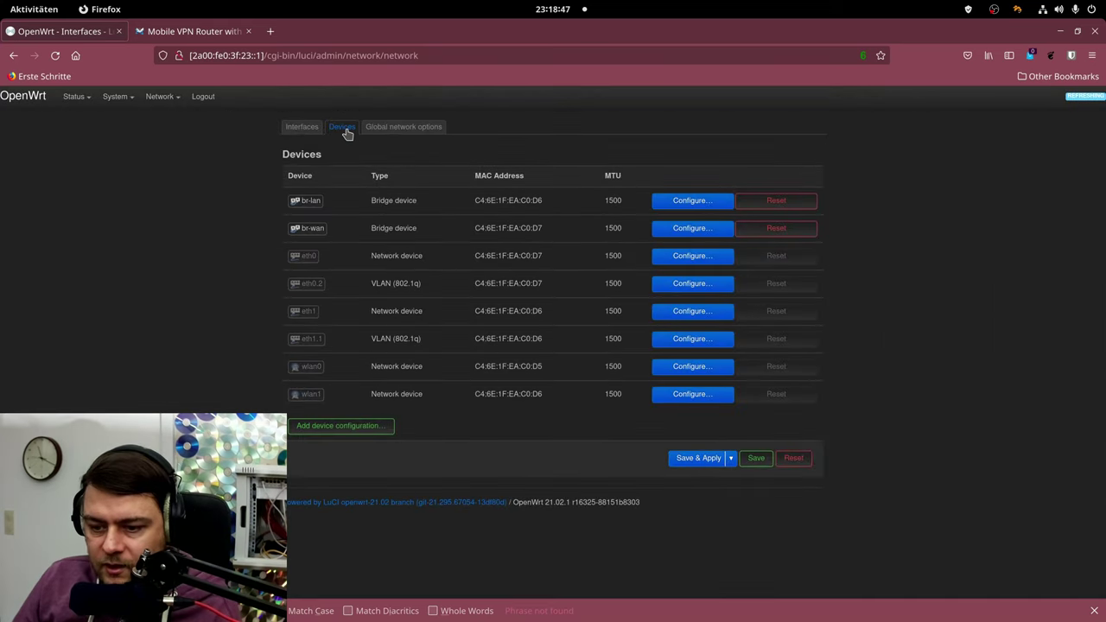
left_click(301, 126)
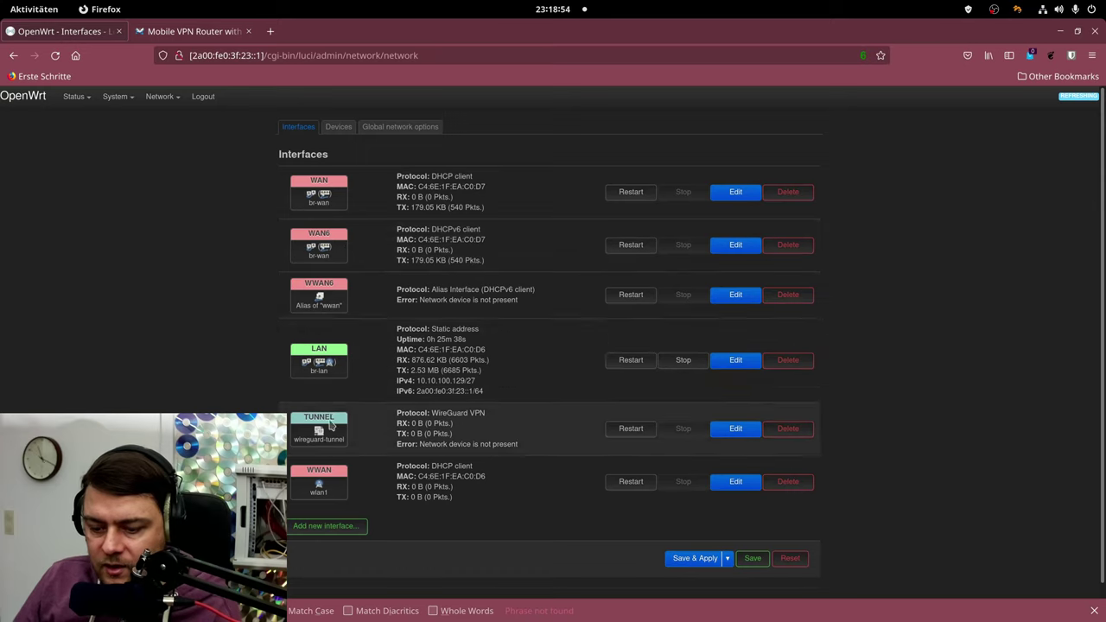
- View the wireless overview and start a network scan on radio1, closing the scan dialog without joining a network
mouse_move(160, 97)
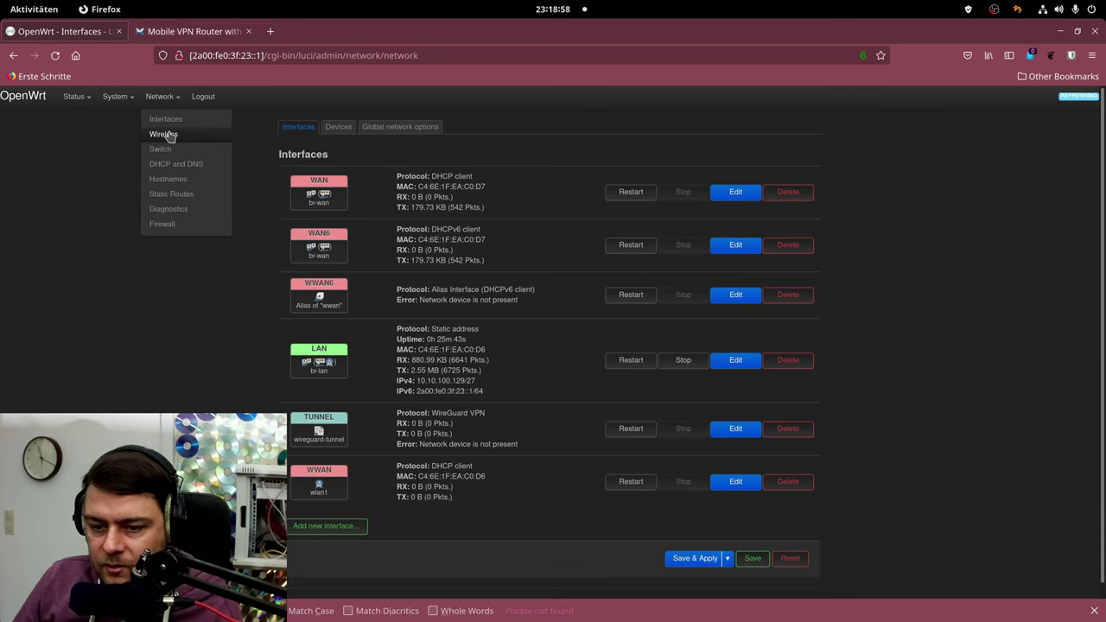
left_click(165, 135)
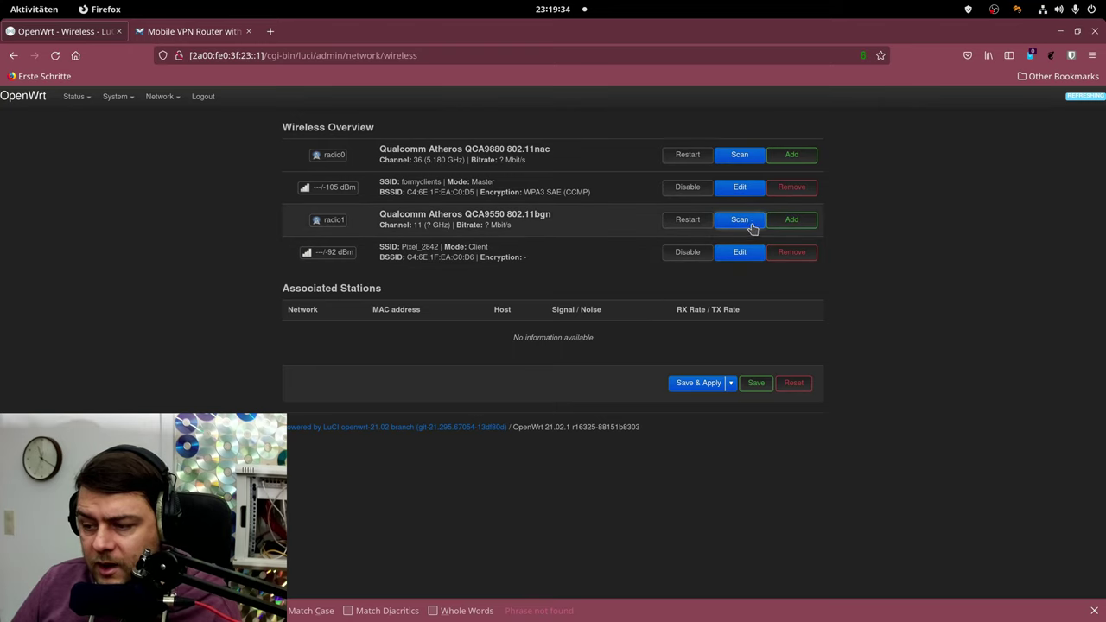
left_click(754, 222)
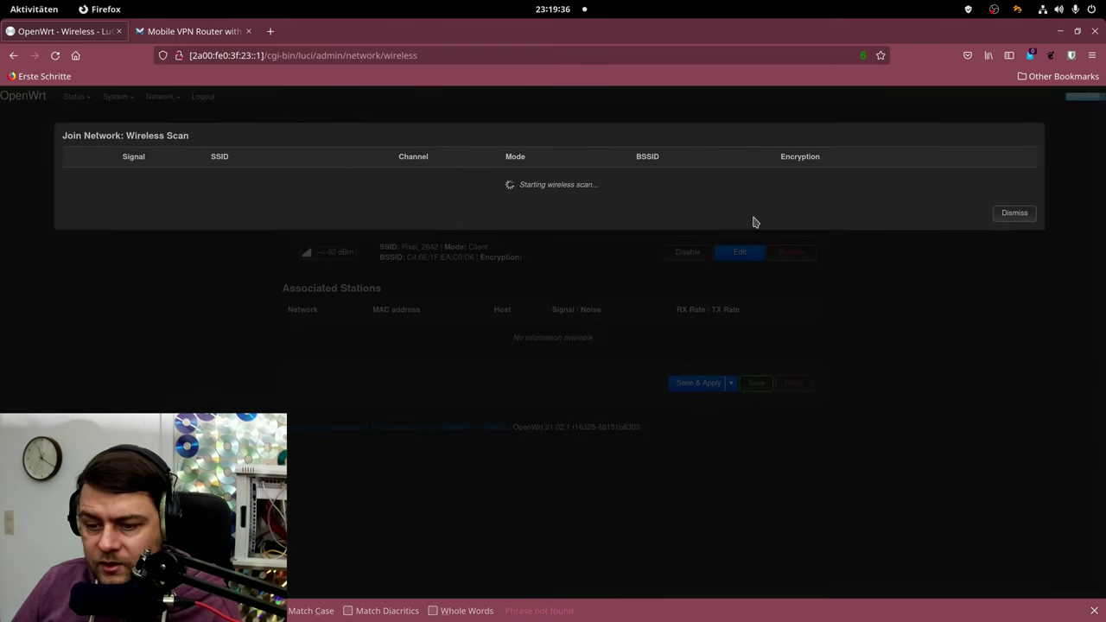
left_click(1016, 214)
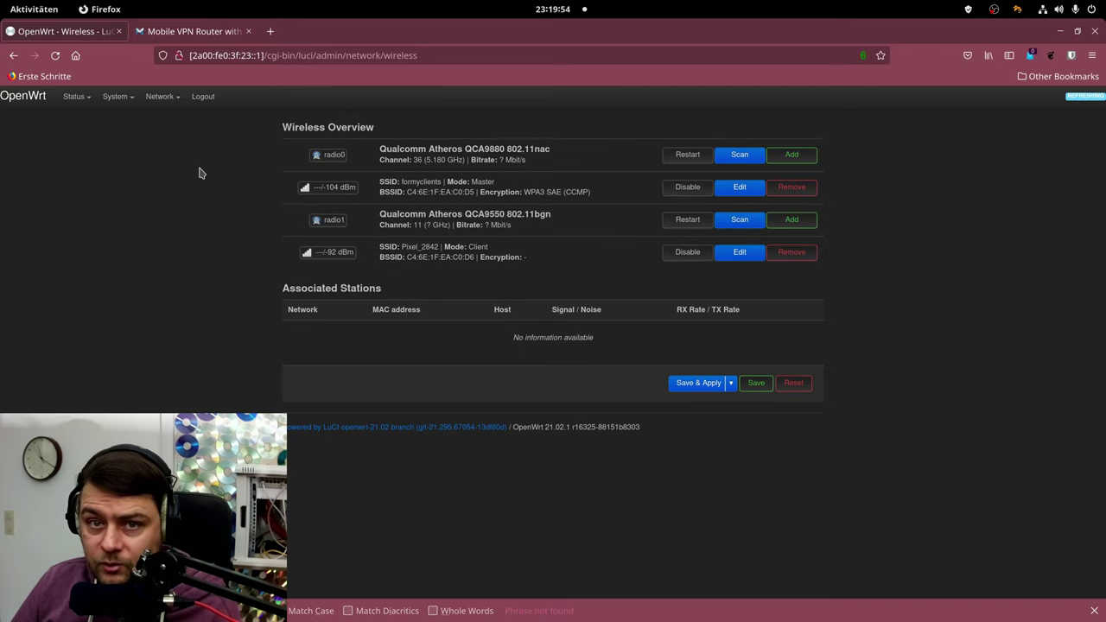
- Review the LAN interface's general settings and its DHCP server setup, IPv6 RA and IPv6 settings without saving changes
key("alt+Left")
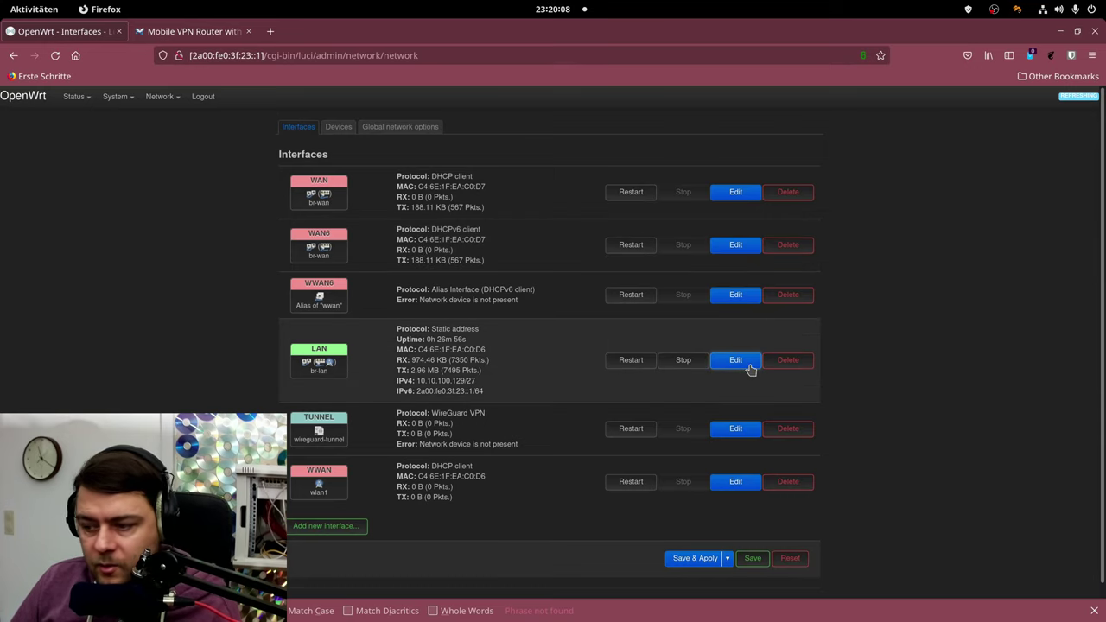
left_click(750, 369)
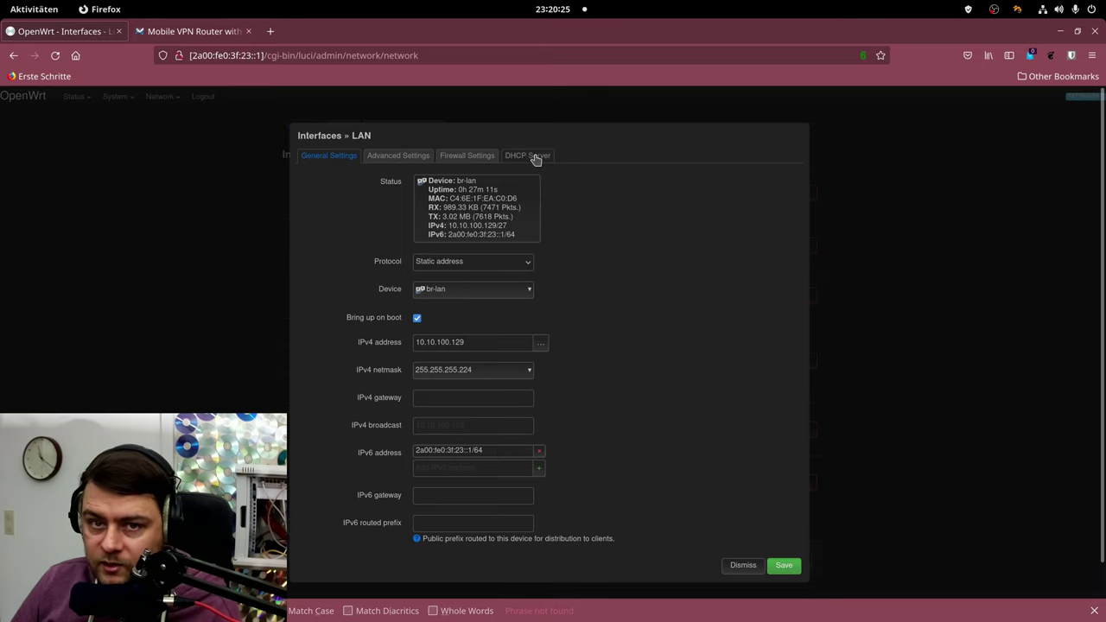
left_click(535, 157)
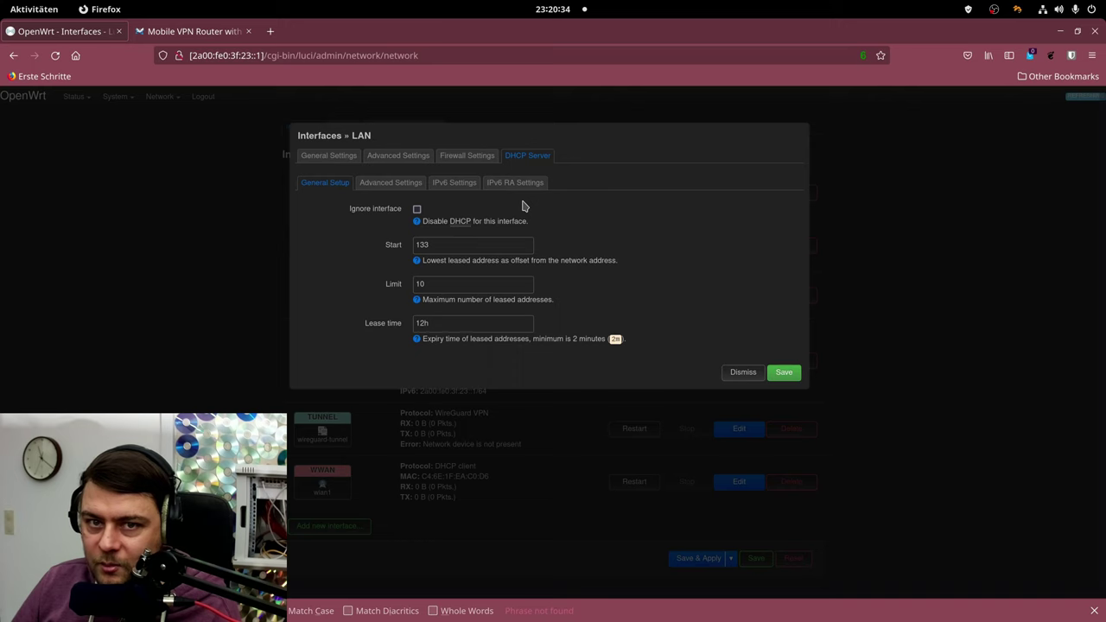
left_click(515, 183)
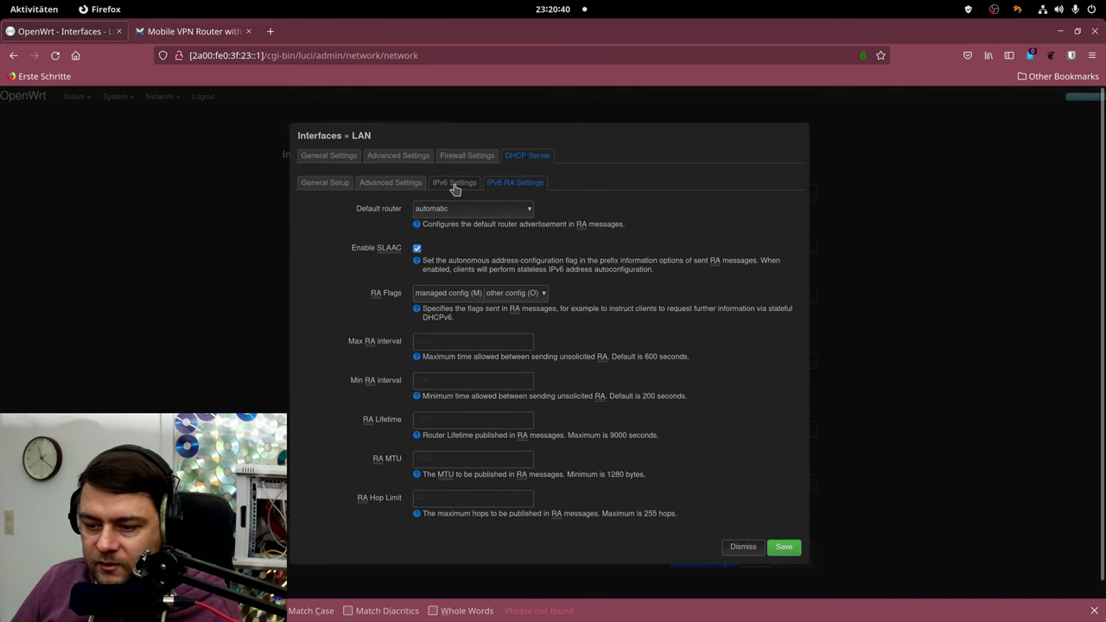
left_click(463, 188)
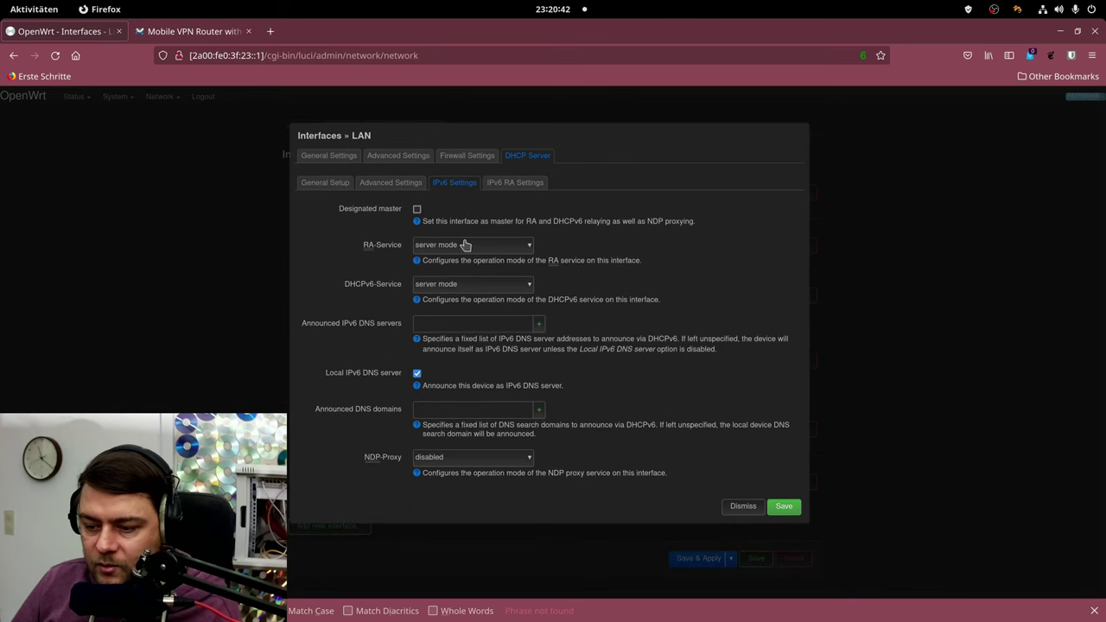
left_click(743, 506)
- Examine the static leases under DHCP and DNS, checking the host, DUID and IPv6 address of the active DHCPv6 lease
mouse_move(164, 97)
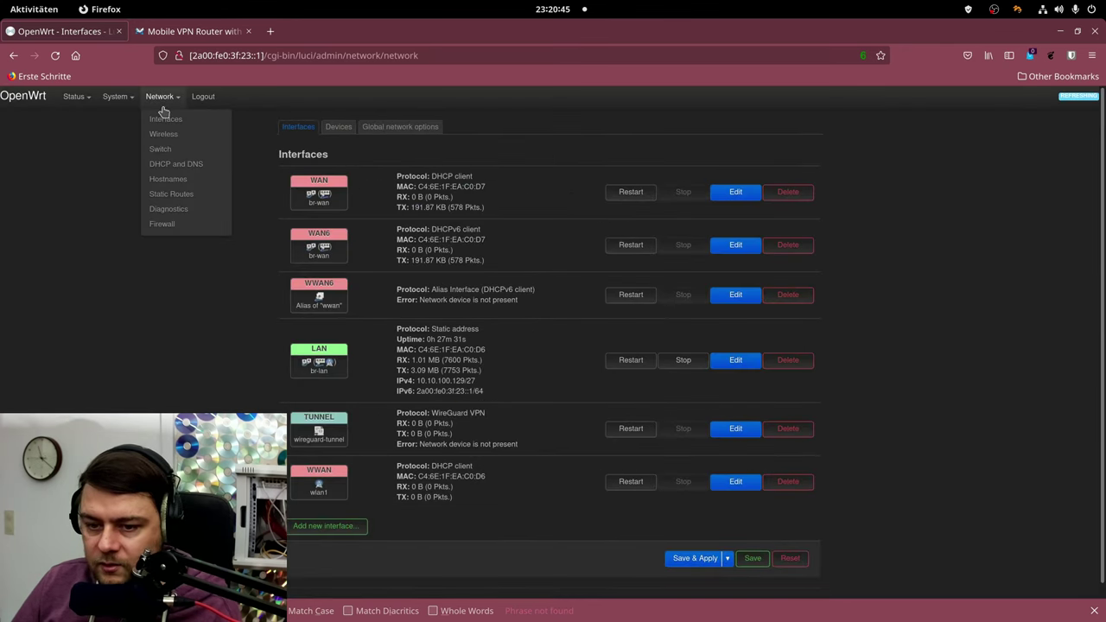
left_click(211, 164)
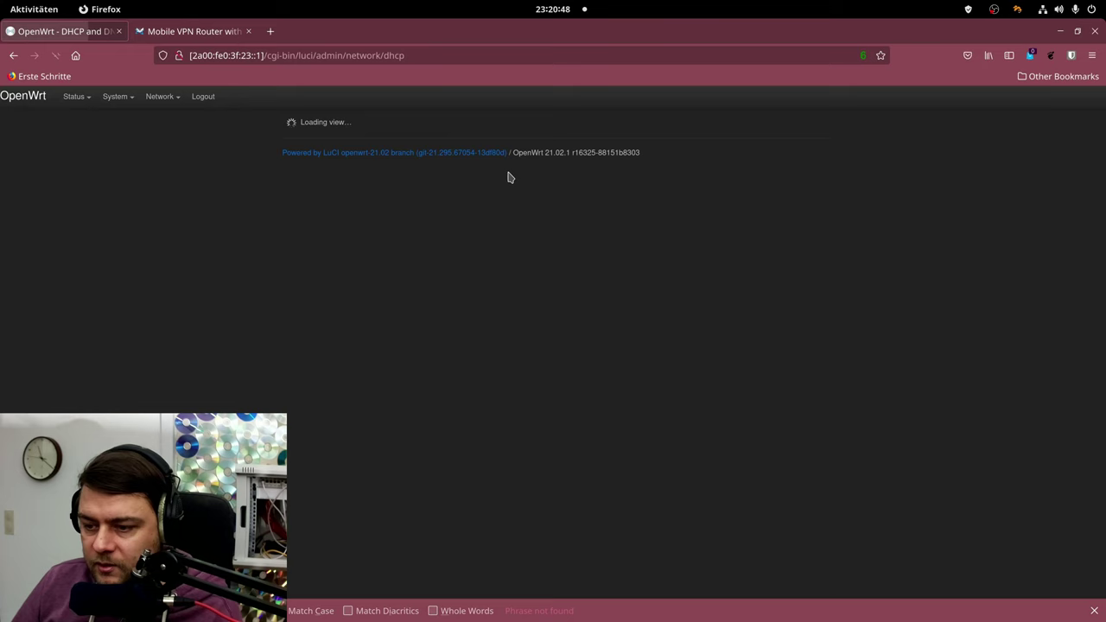
left_click(594, 185)
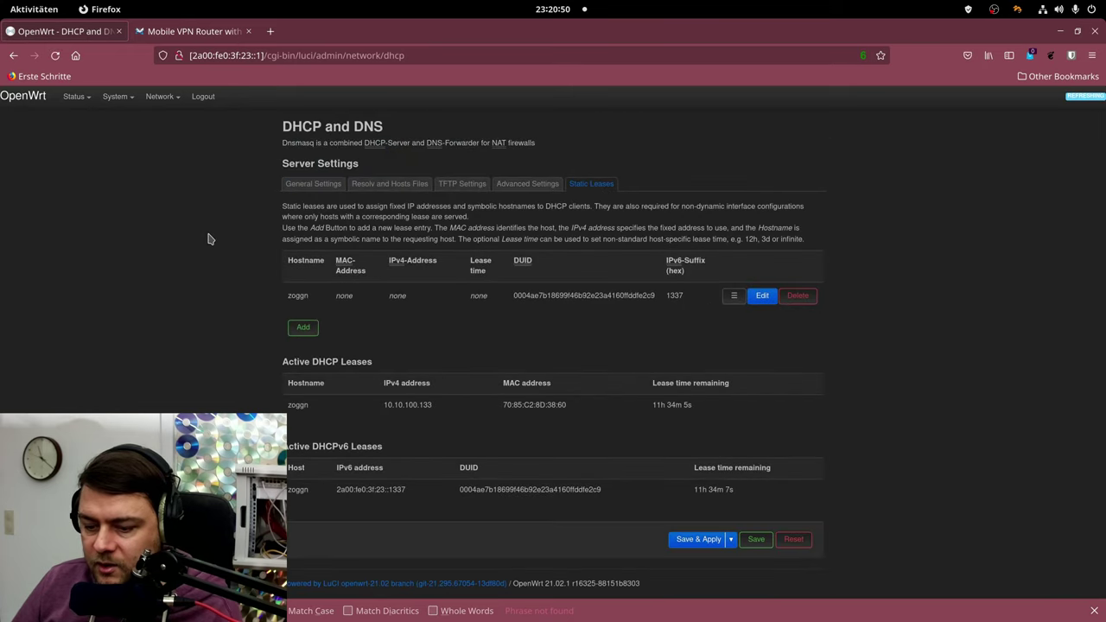
double_click(298, 490)
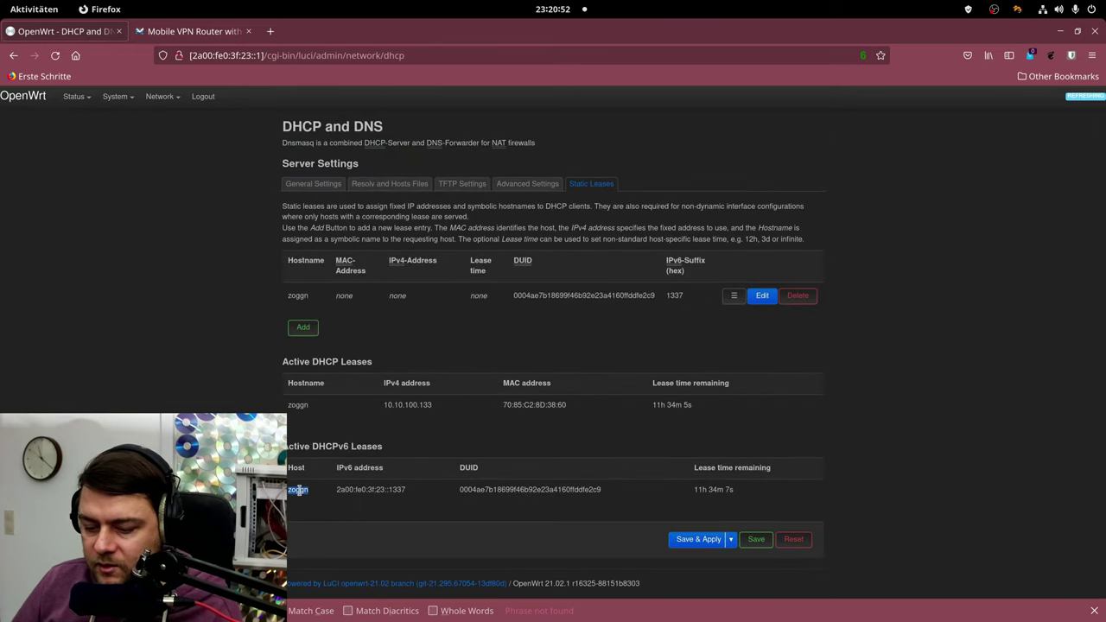
double_click(483, 490)
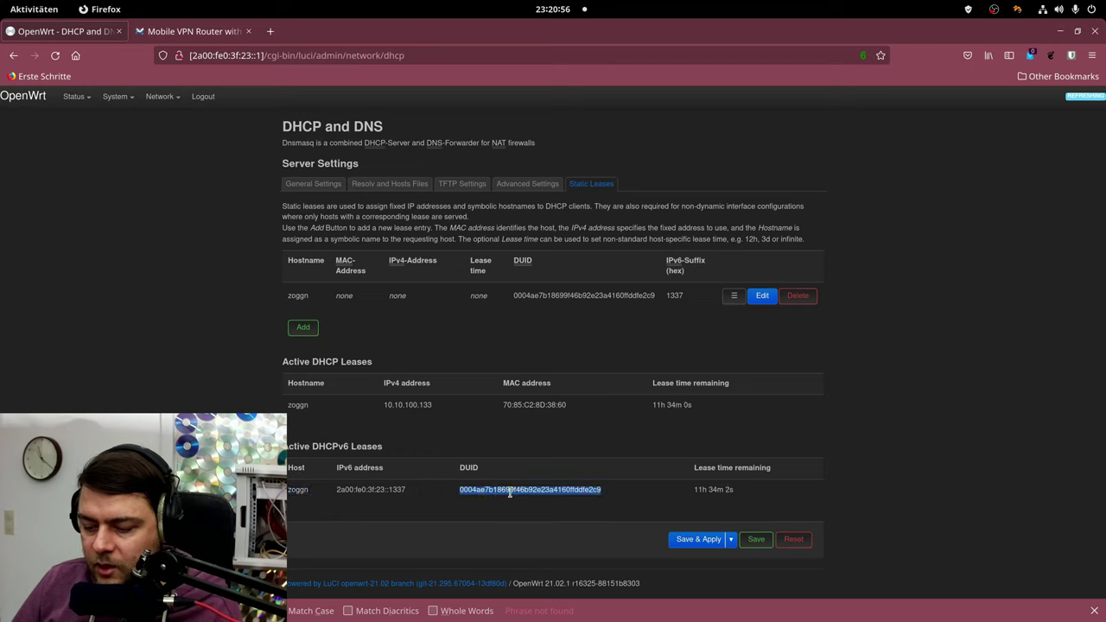
left_click(409, 493)
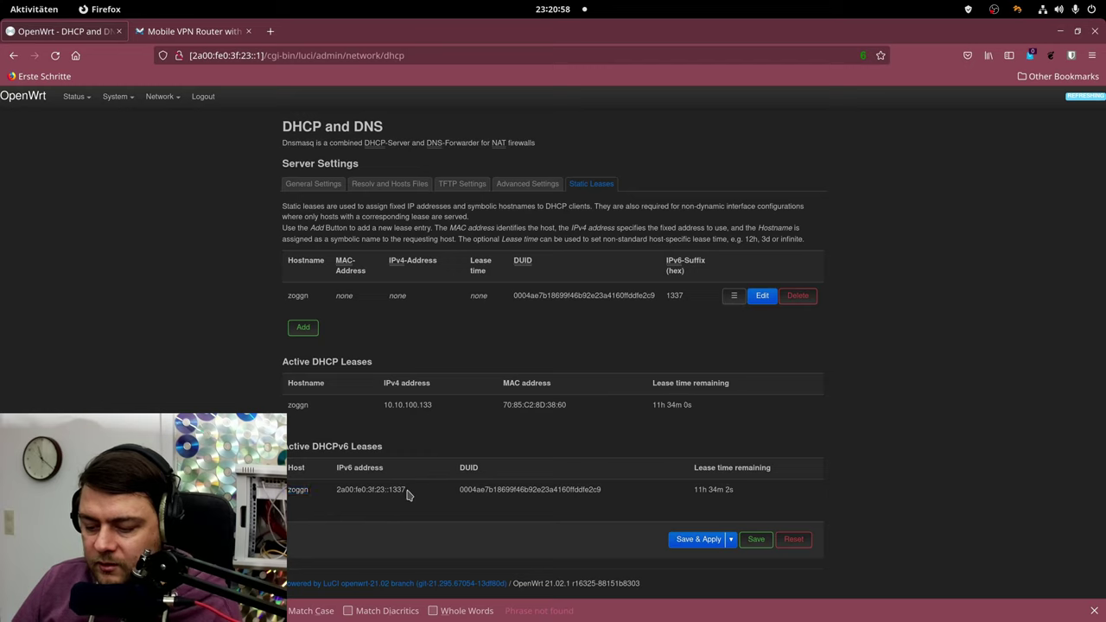
left_click_drag(410, 493, 341, 490)
left_click(345, 490)
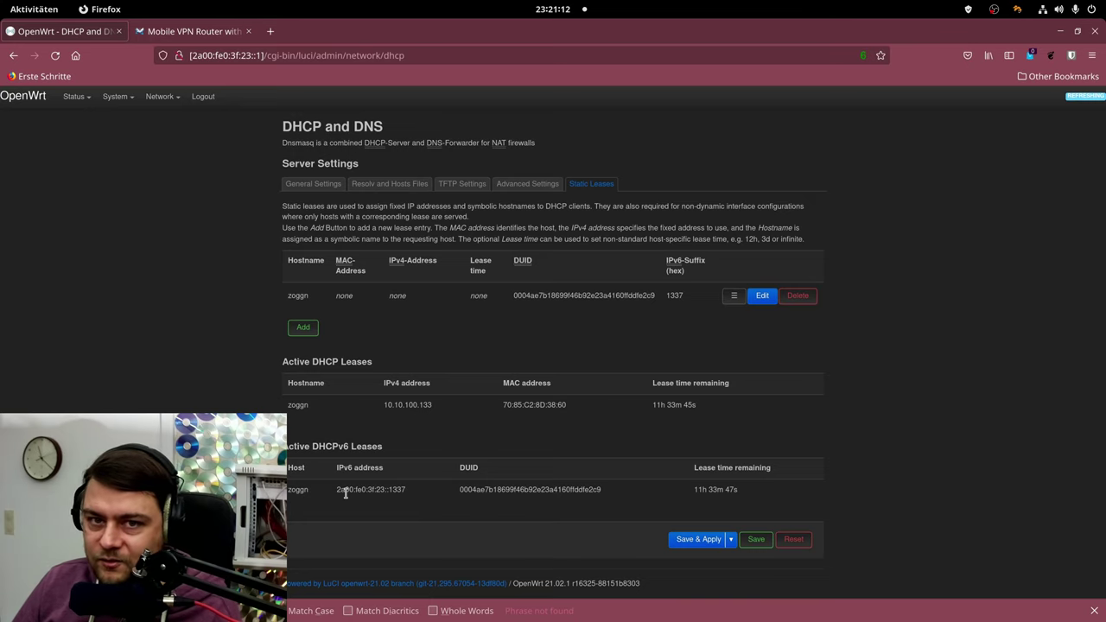
- Examine the firewall's zone settings and forwardings for the lan, wan and tunnel zones
mouse_move(165, 97)
left_click(175, 224)
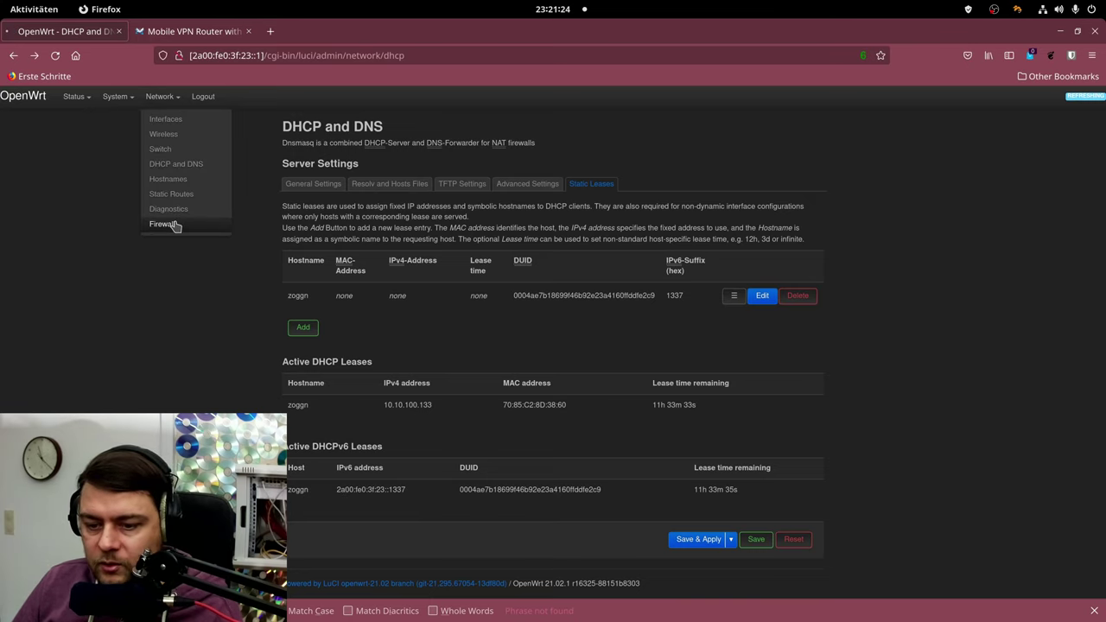
scroll(214, 315, "down", 1)
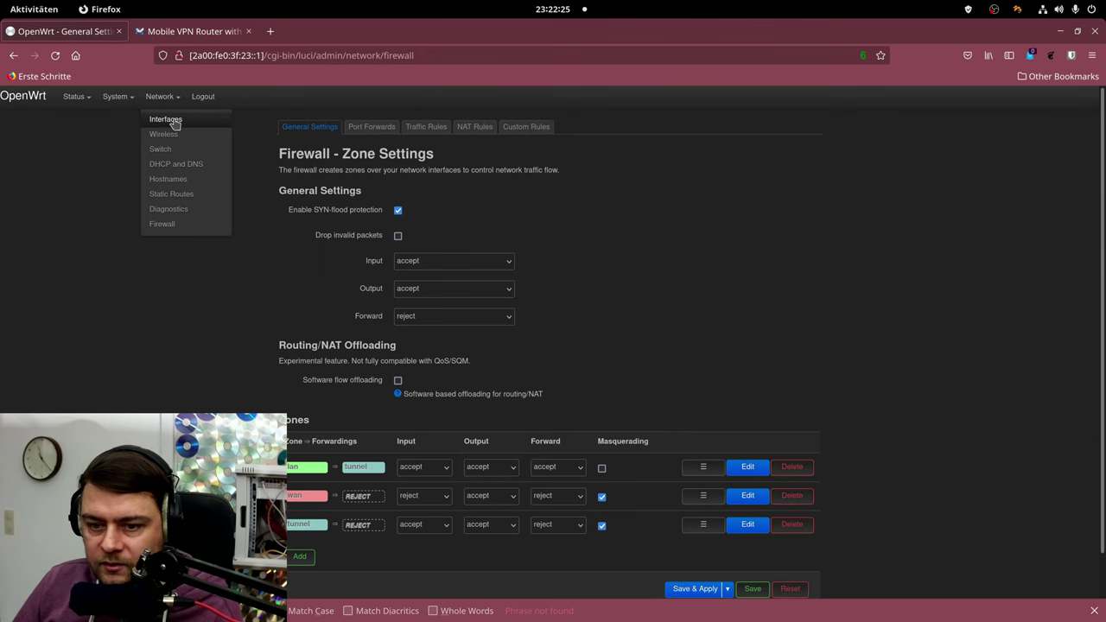
- Inspect the TUNNEL interface's WireGuard peer, checking its endpoint host, endpoint port and allowed IPs
left_click(166, 120)
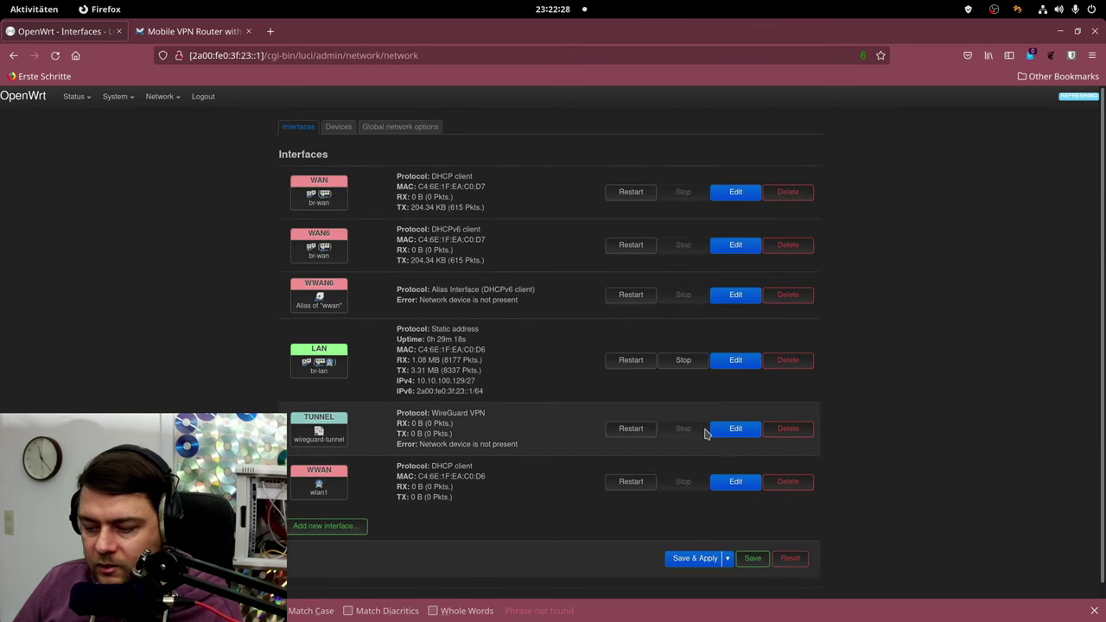
left_click(737, 436)
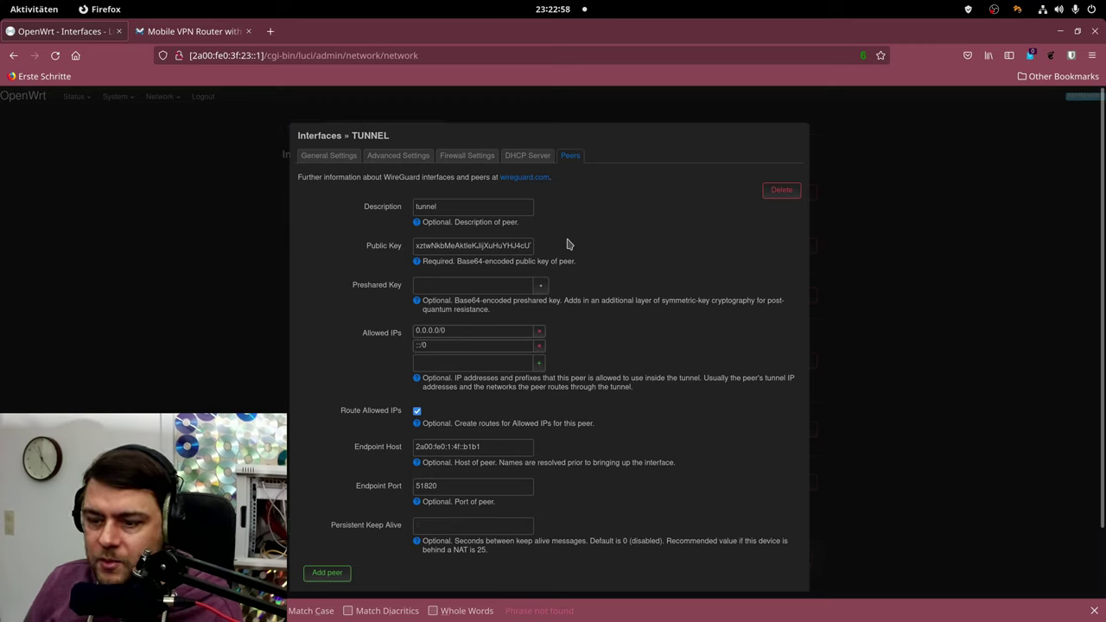
left_click_drag(509, 450, 384, 449)
left_click(625, 455)
double_click(460, 481)
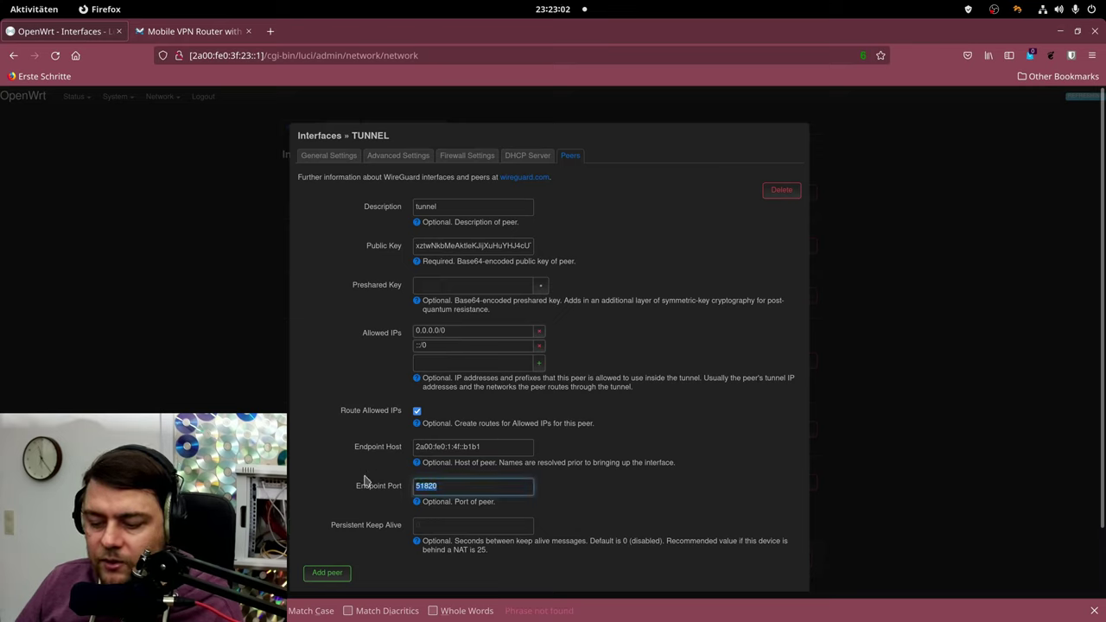
left_click(409, 346)
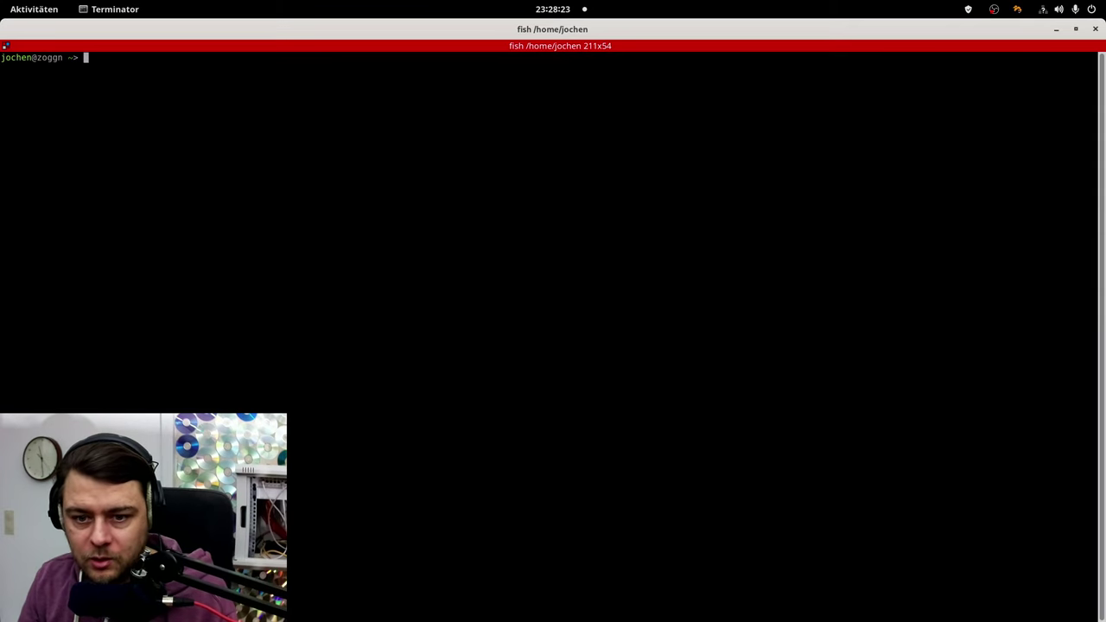
type("ip a s")
key("Return")
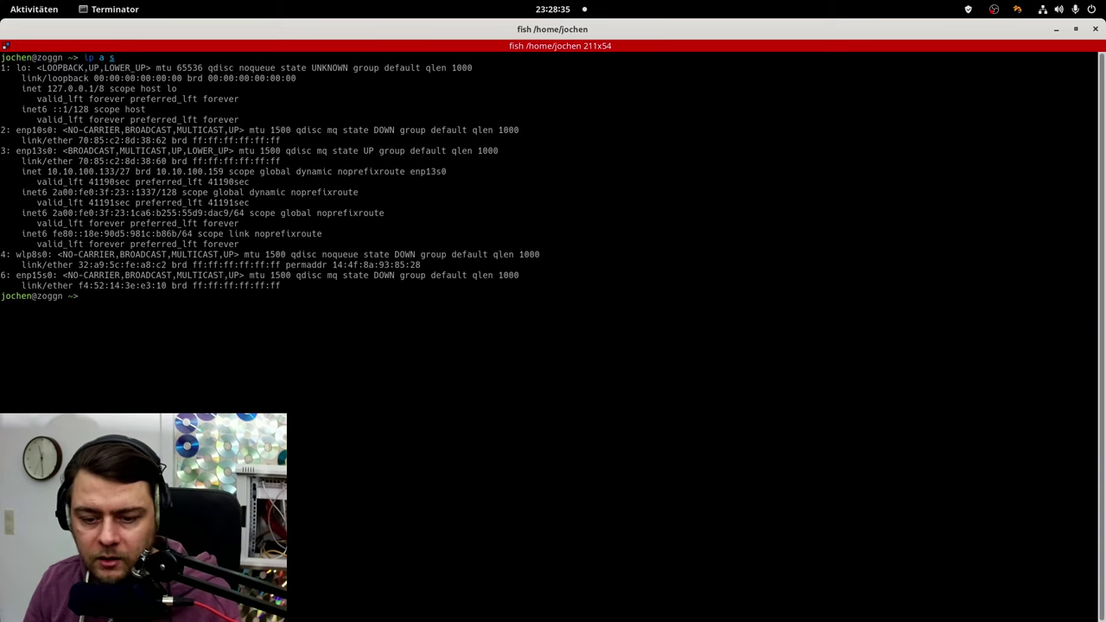
type("ping -5")
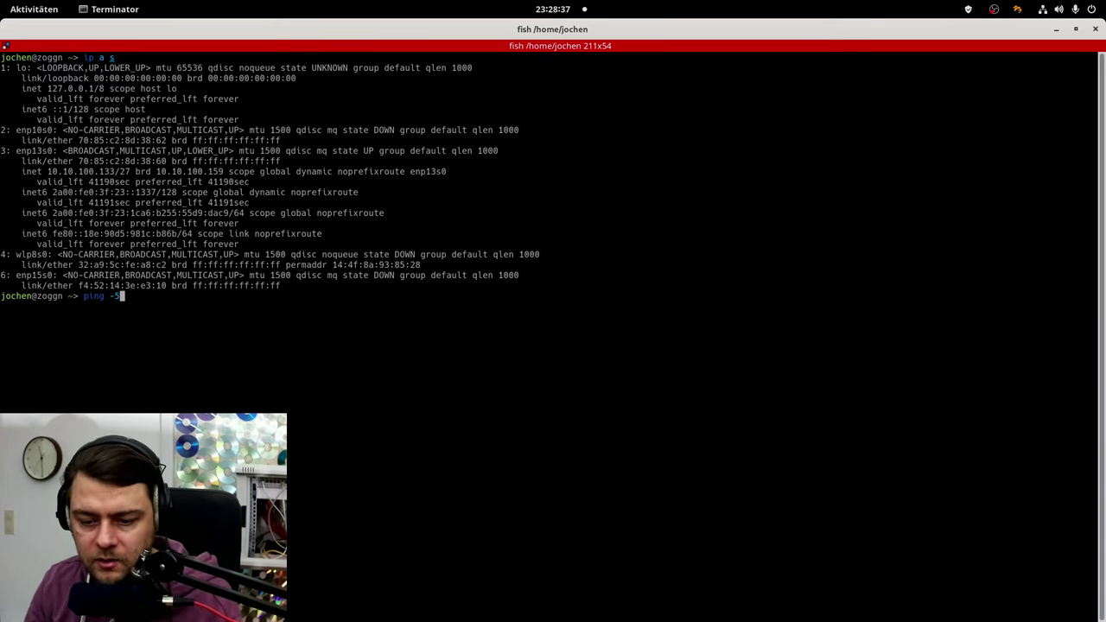
key("BackSpace")
type("4 ")
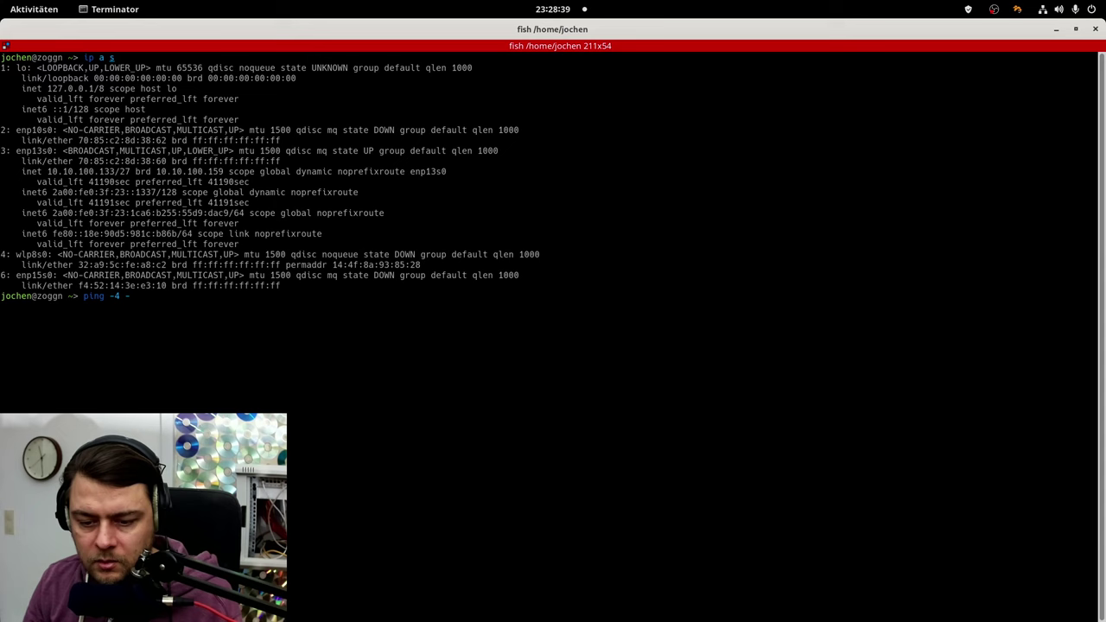
type("www.heise.de")
key("Return")
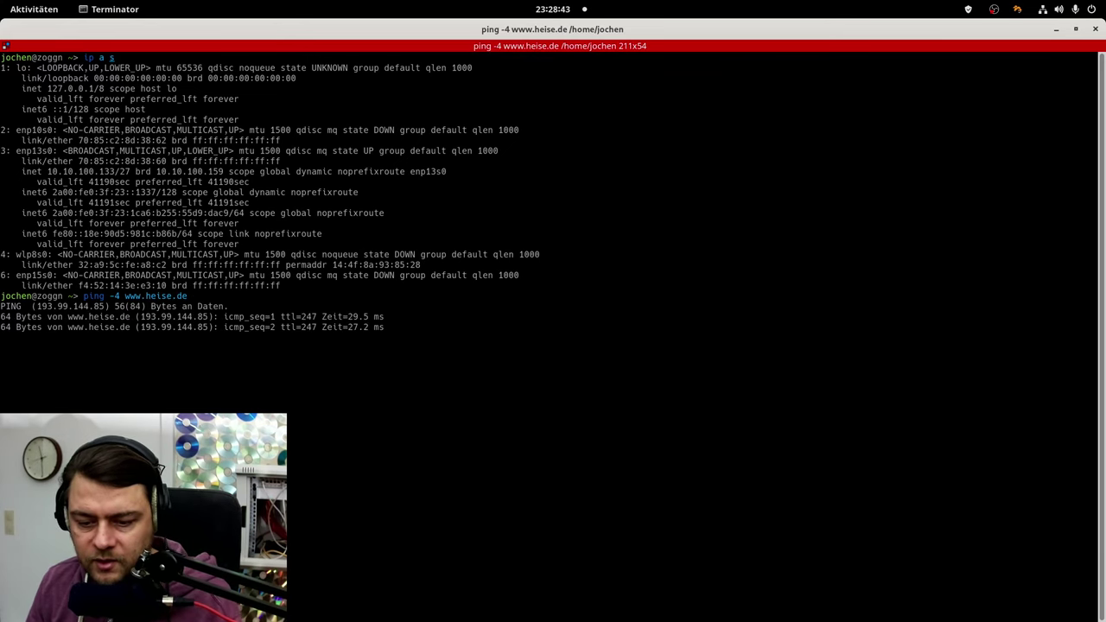
key("ctrl+c")
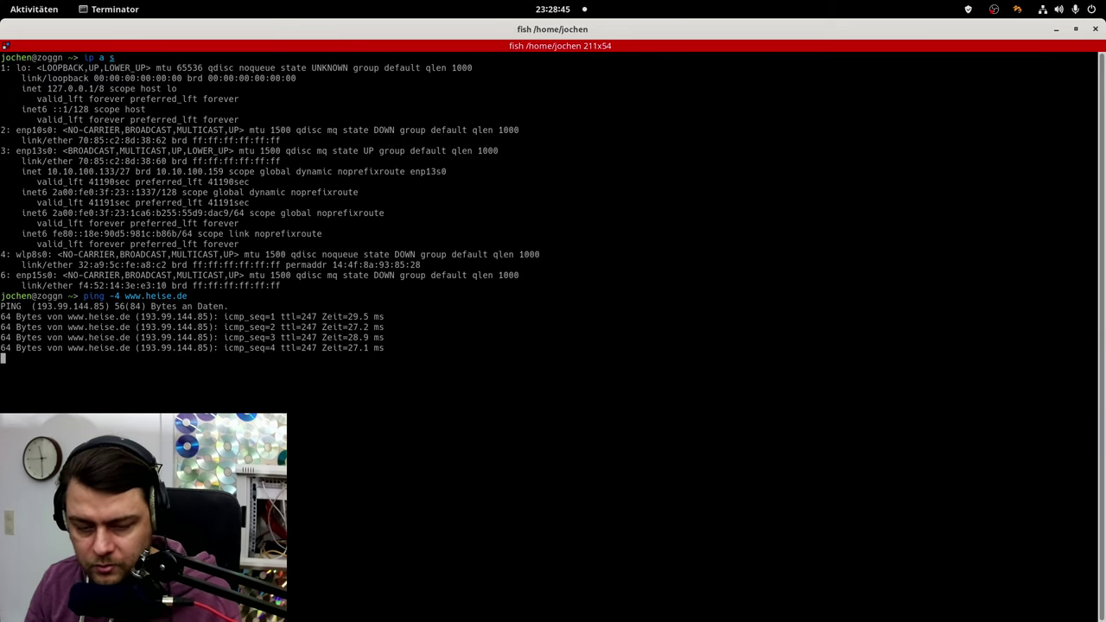
key("Up")
key("Home")
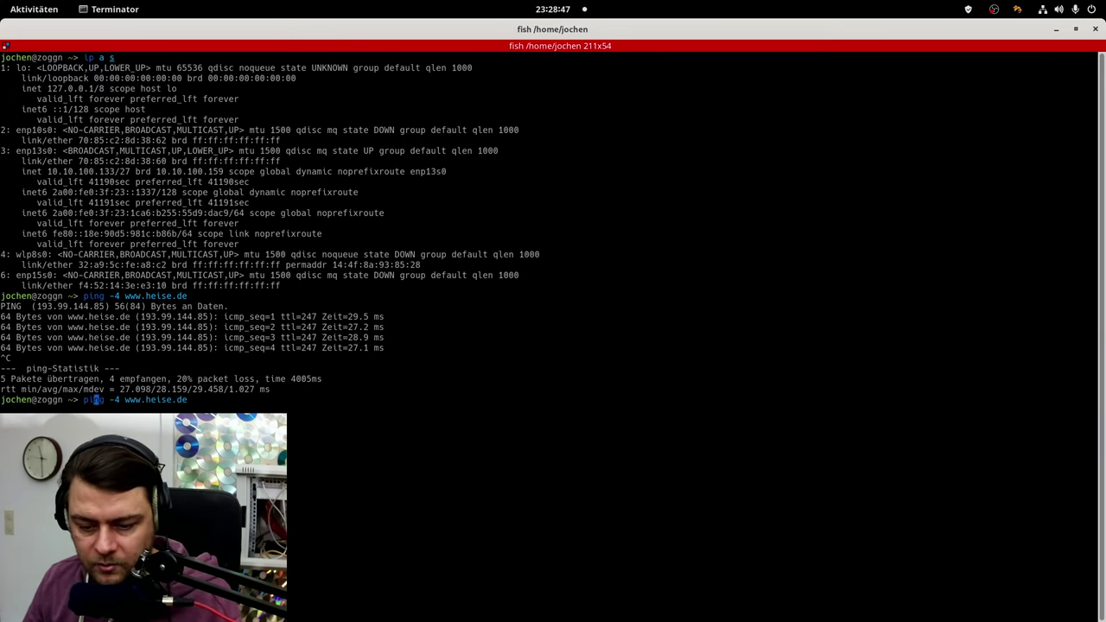
key("Delete")
key("Delete")
key("Delete")
key("Return")
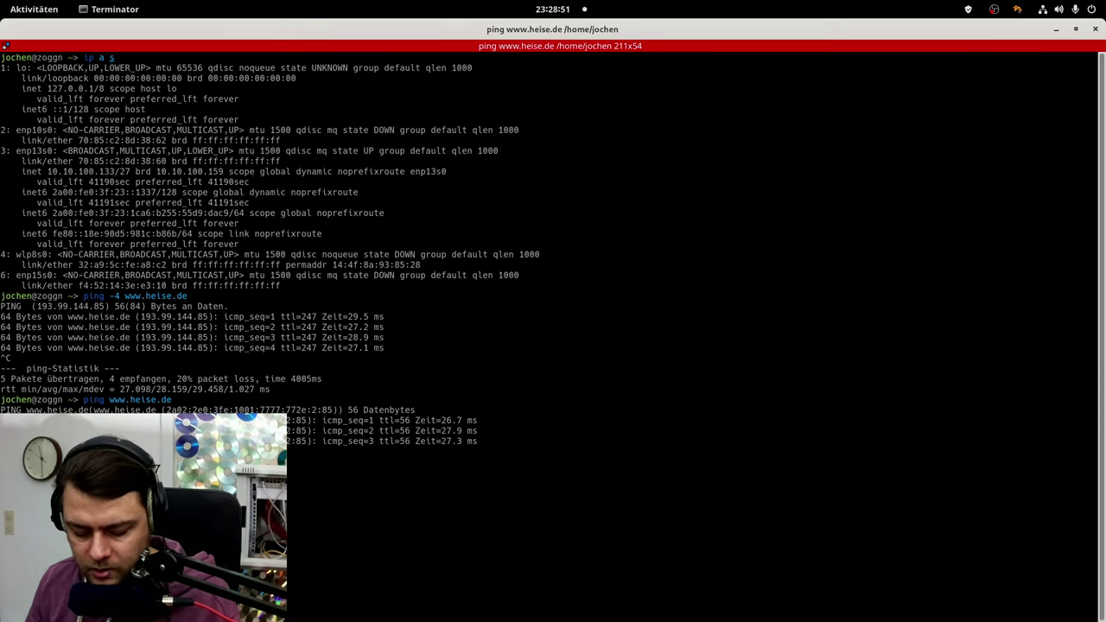
key("ctrl+c")
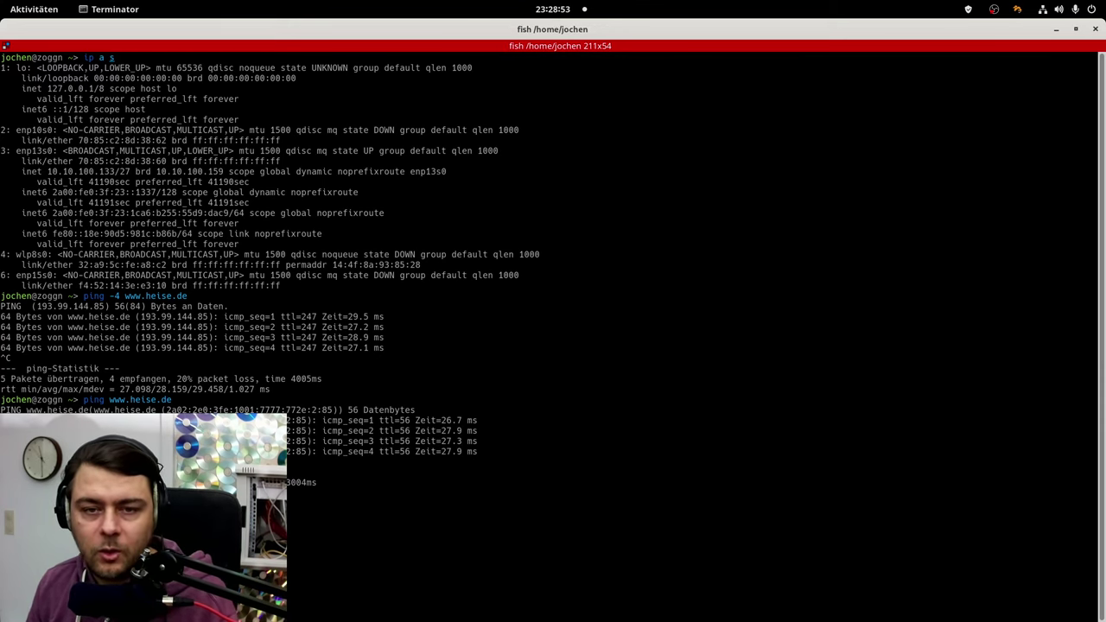